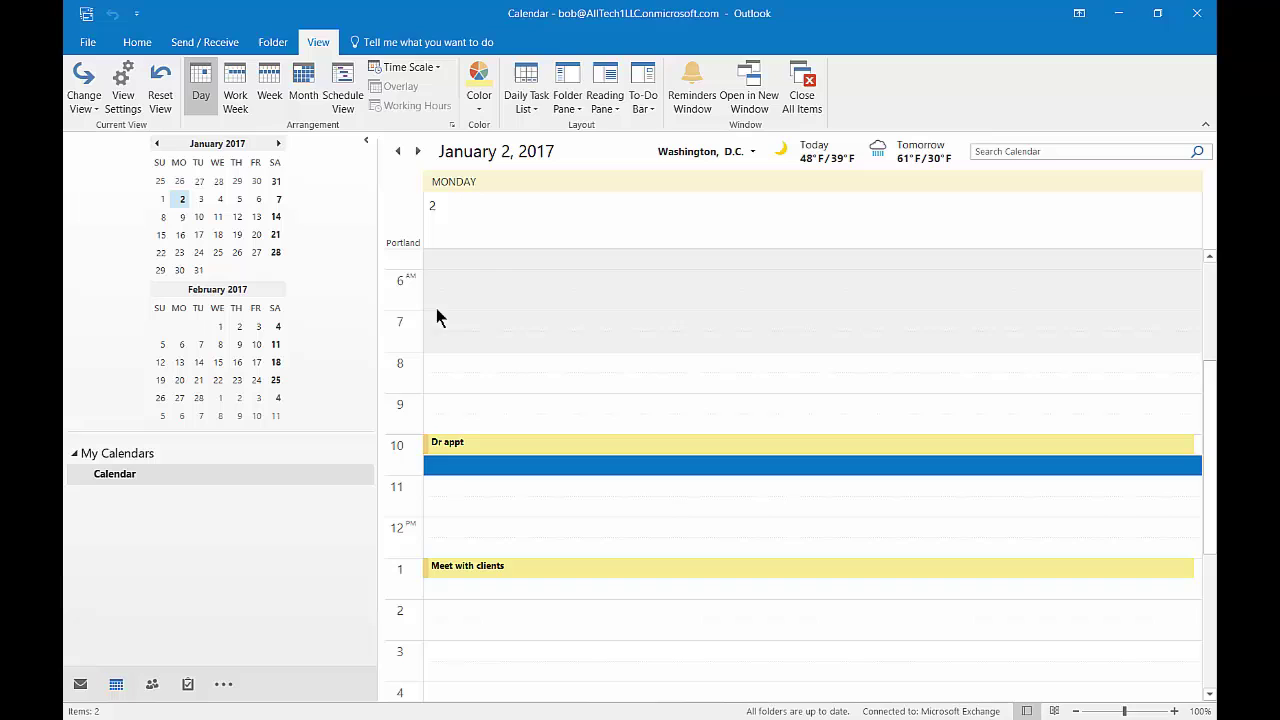
- Show the Daily Task List in its Normal layout beneath the January 2, 2017 day calendar
left_click(539, 107)
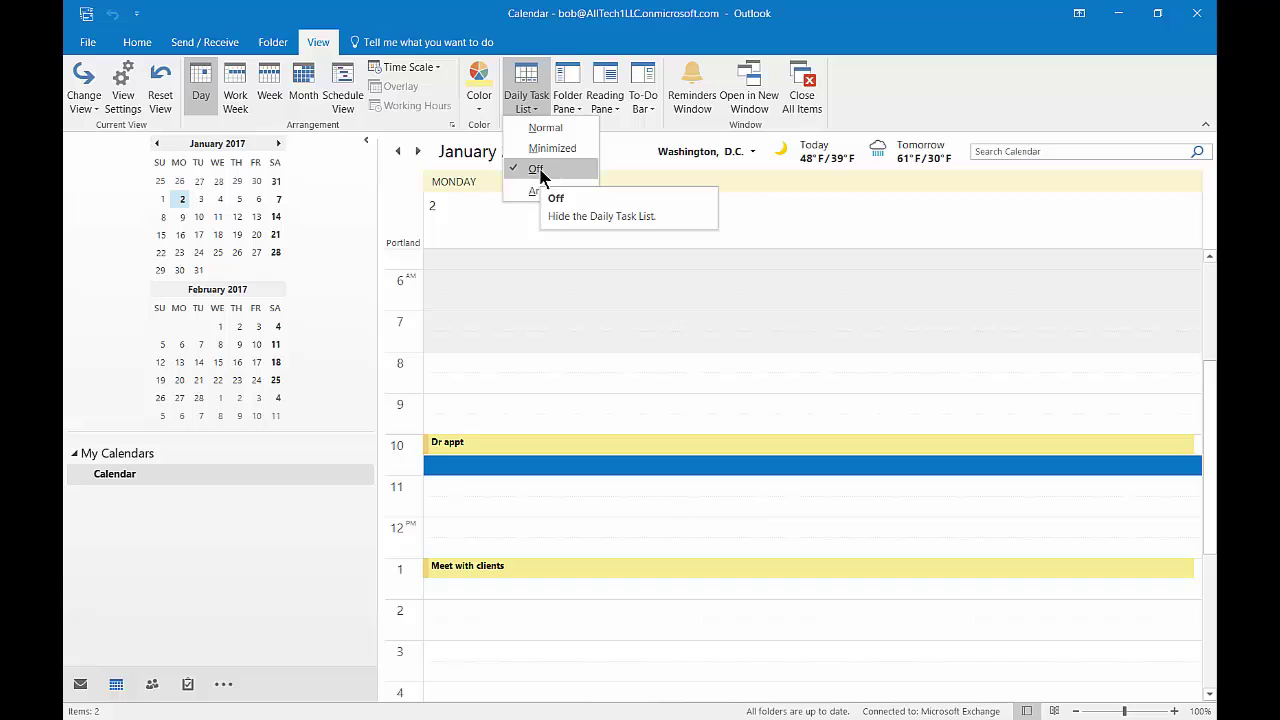
mouse_move(541, 193)
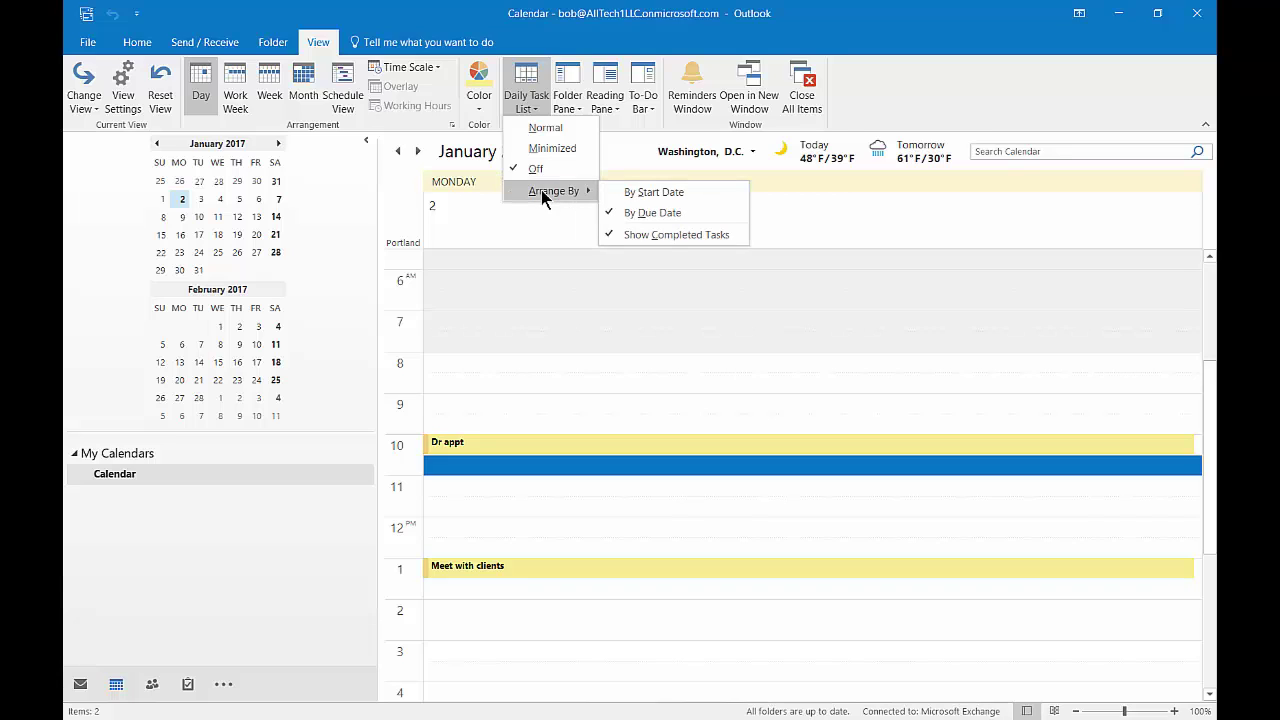
left_click(541, 135)
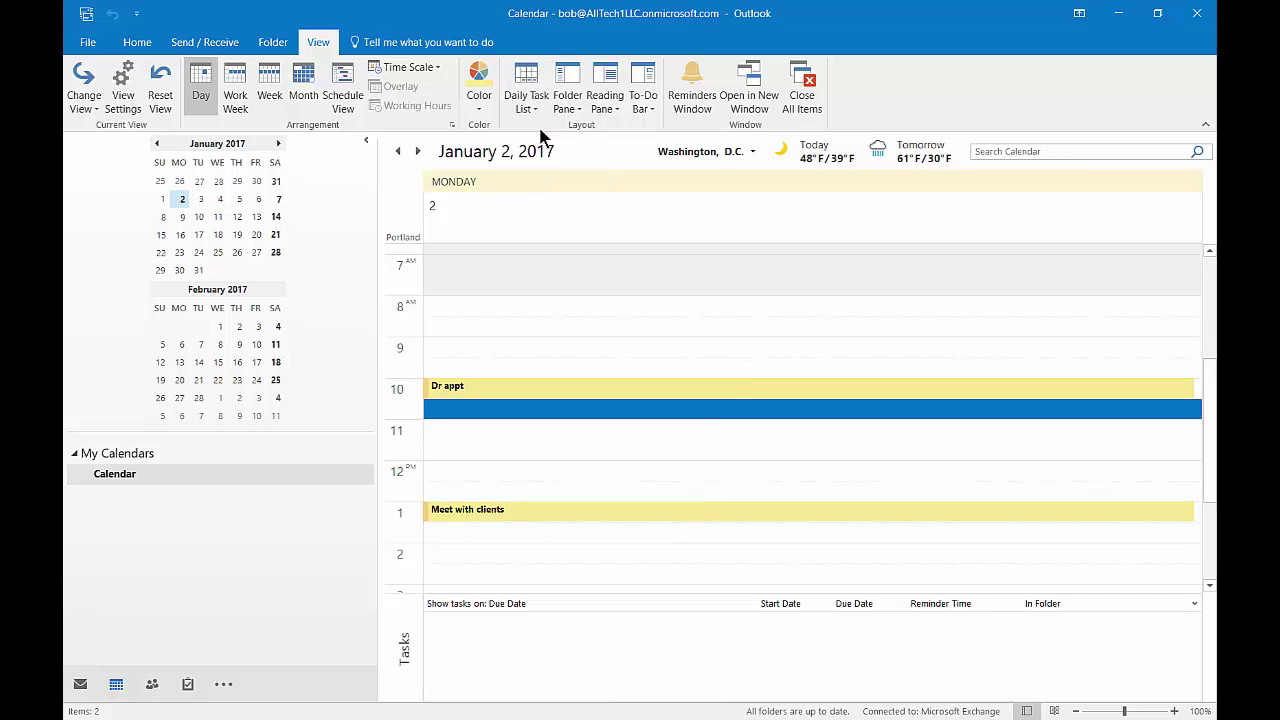
left_click(543, 657)
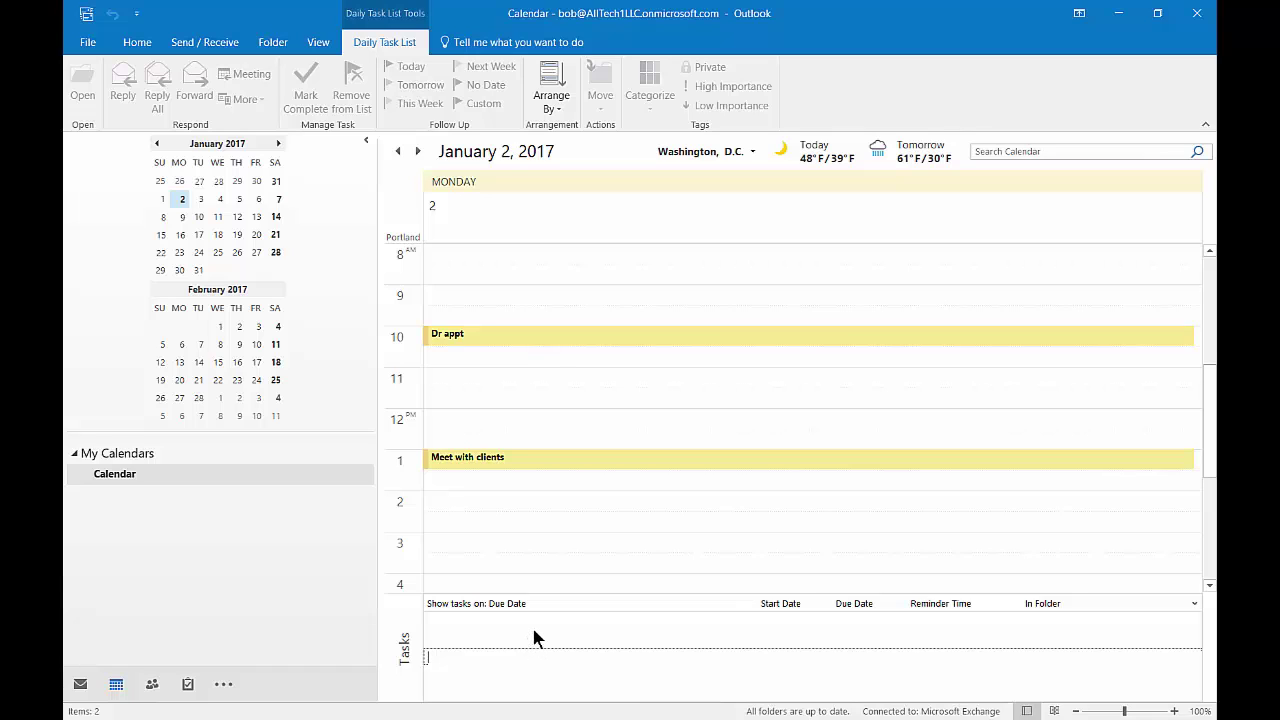
left_click(535, 638)
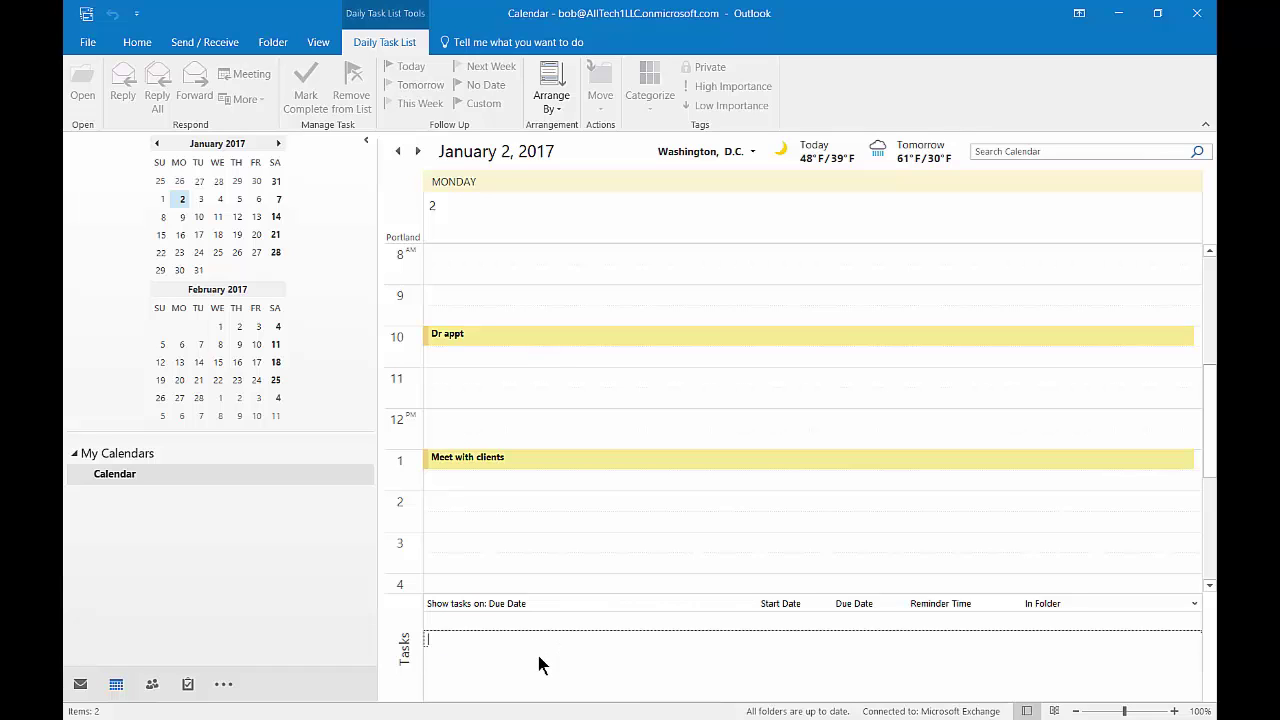
left_click(540, 675)
left_click(538, 672)
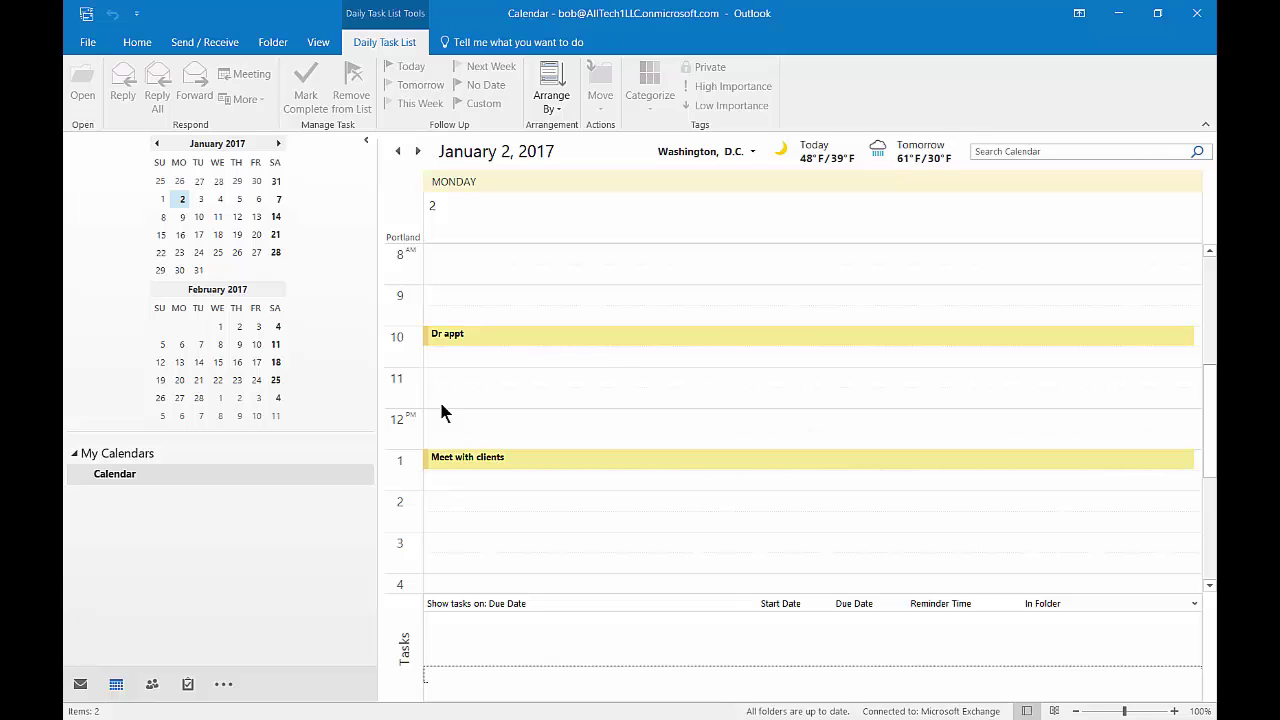
- Minimize the Daily Task List, and expand it again into a taller pane below the day's schedule
left_click(318, 42)
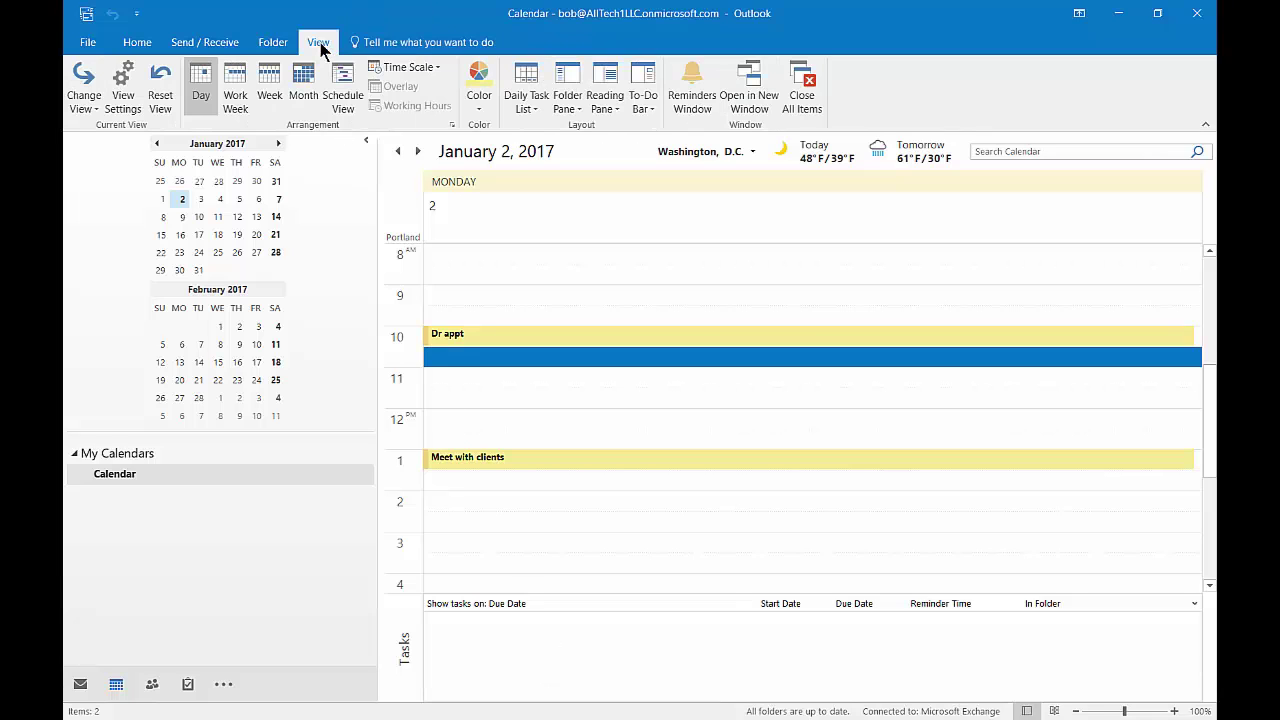
left_click(530, 110)
left_click(541, 146)
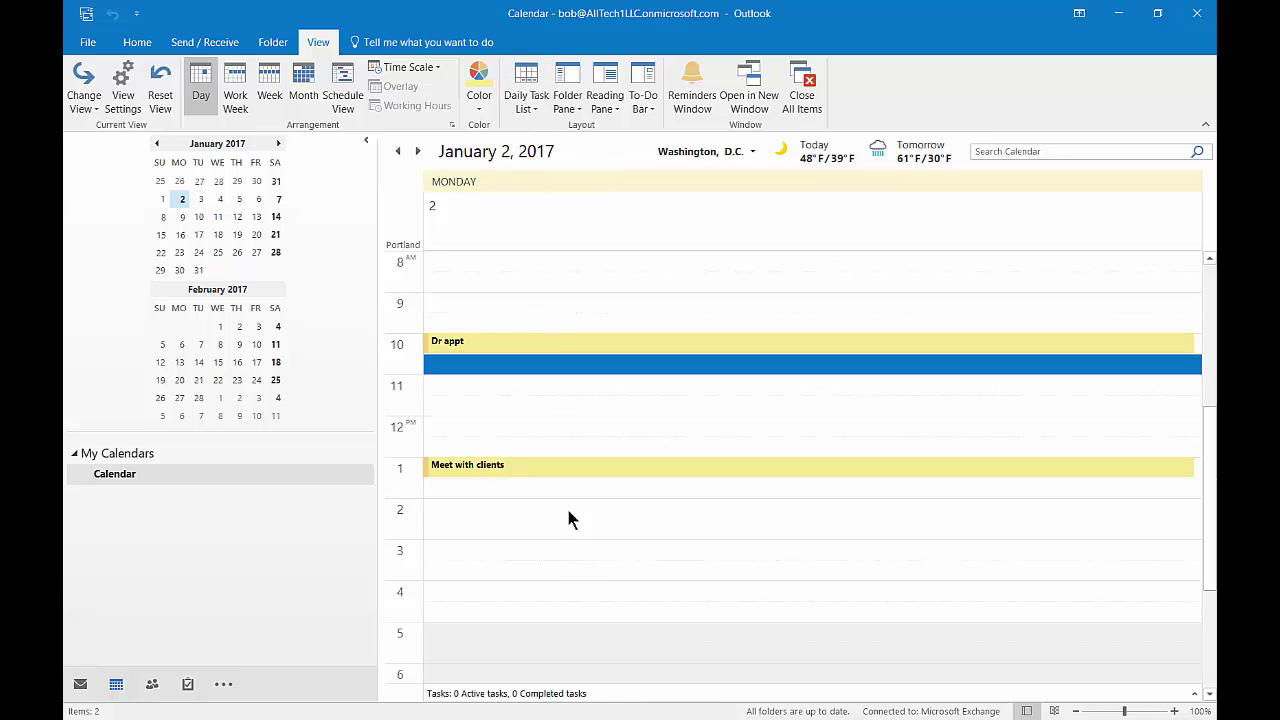
left_click(612, 702)
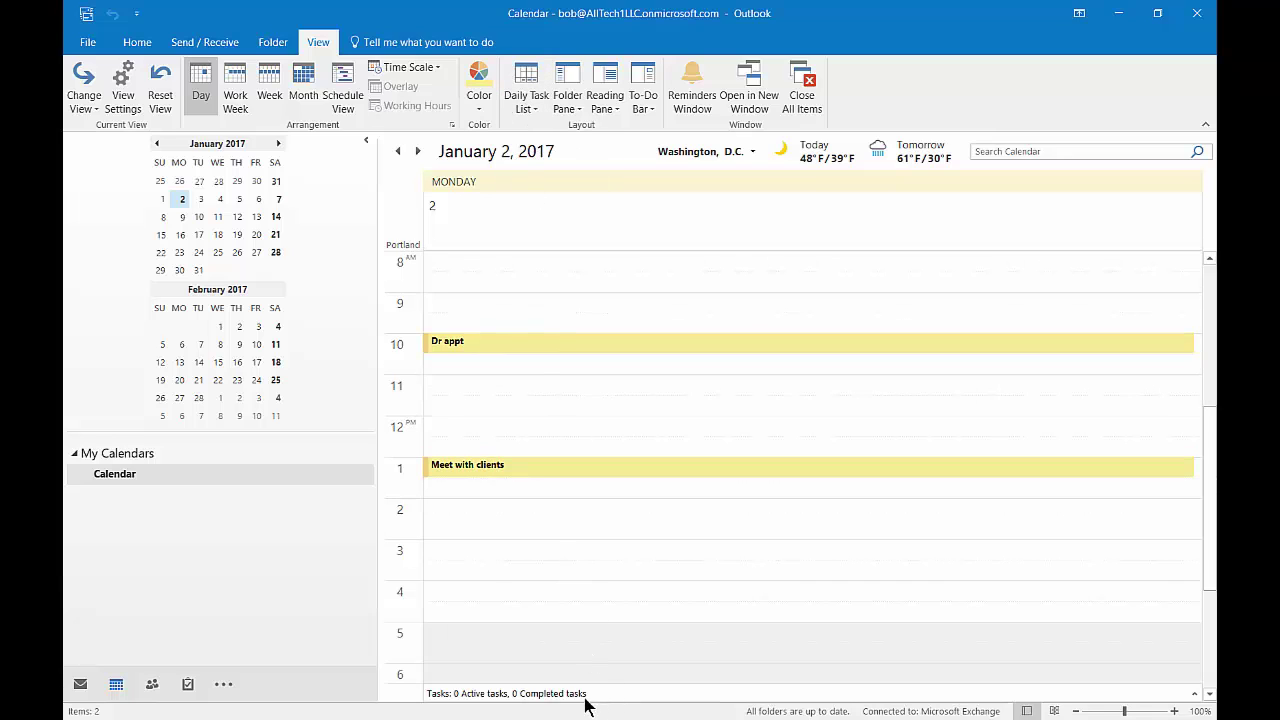
left_click_drag(654, 685, 663, 567)
left_click(665, 670)
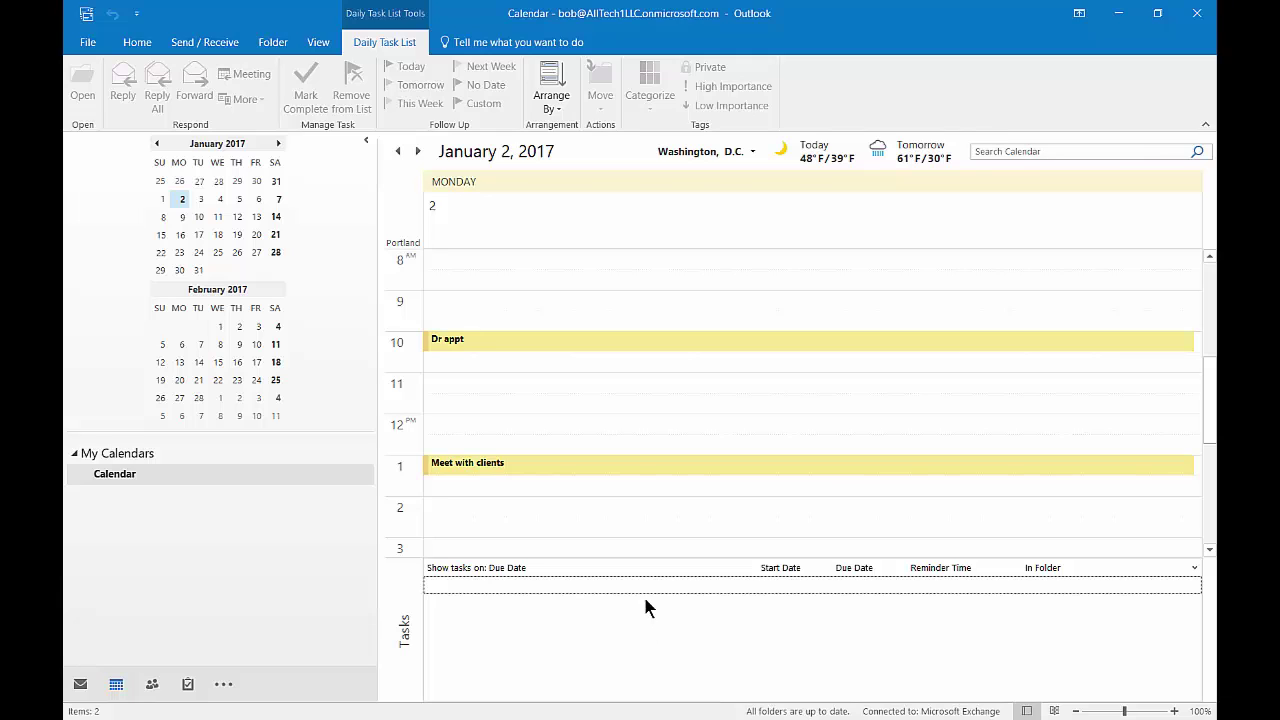
- Add a task named "Get out TPM Reports" to the Daily Task List for January 2, 2017
left_click(558, 588)
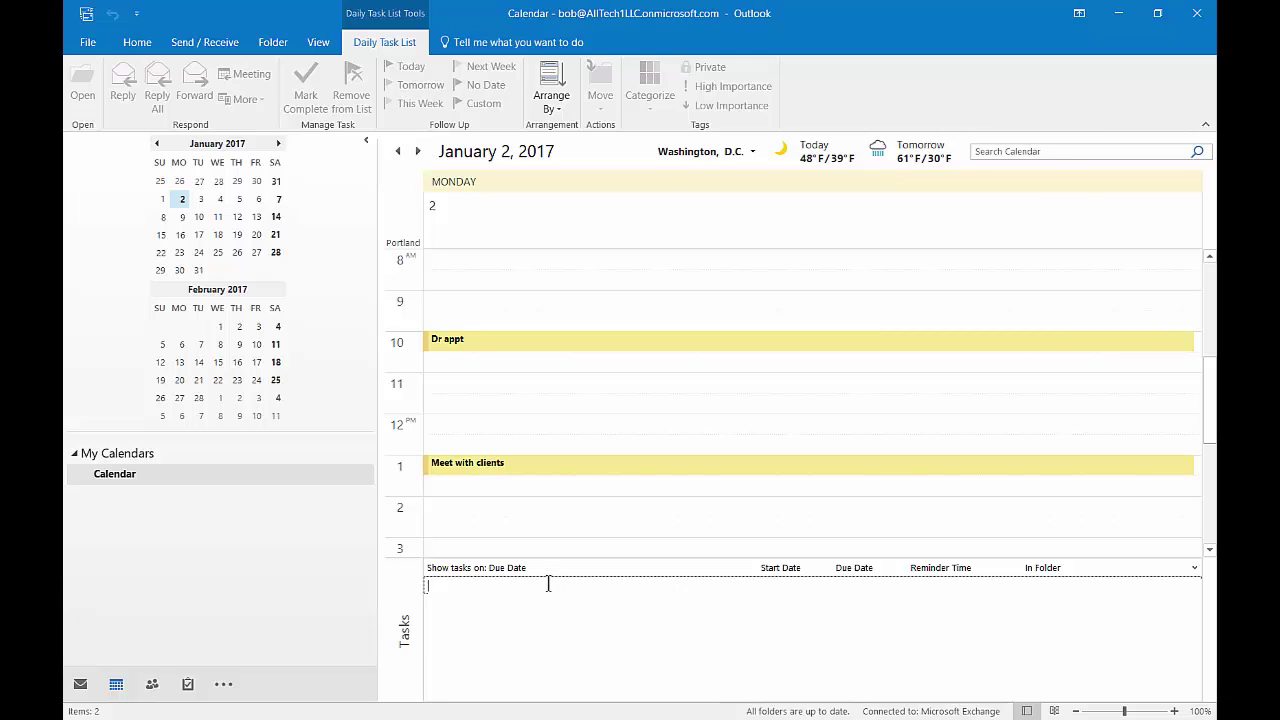
type("Get out TPM Reports")
key("Return")
left_click(541, 583)
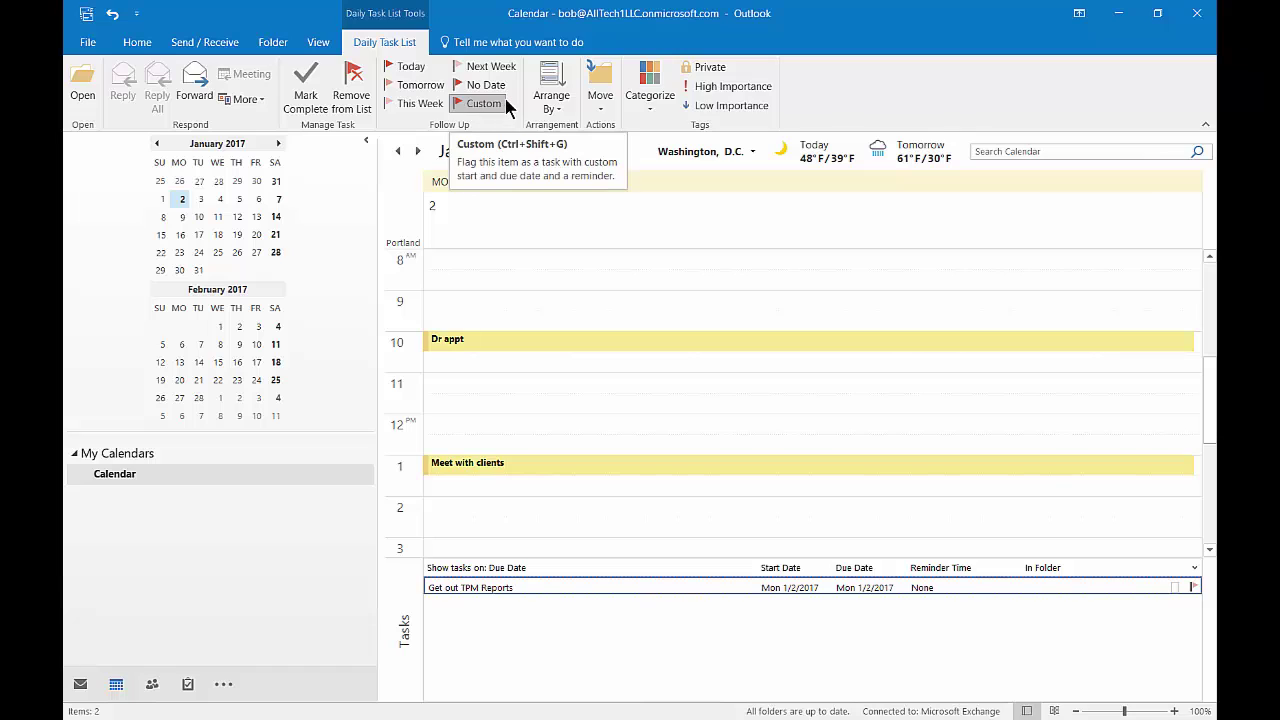
- Look over the color categories for the "Get out TPM Reports" task, flag it with No Date, and undo the flag change
left_click(643, 100)
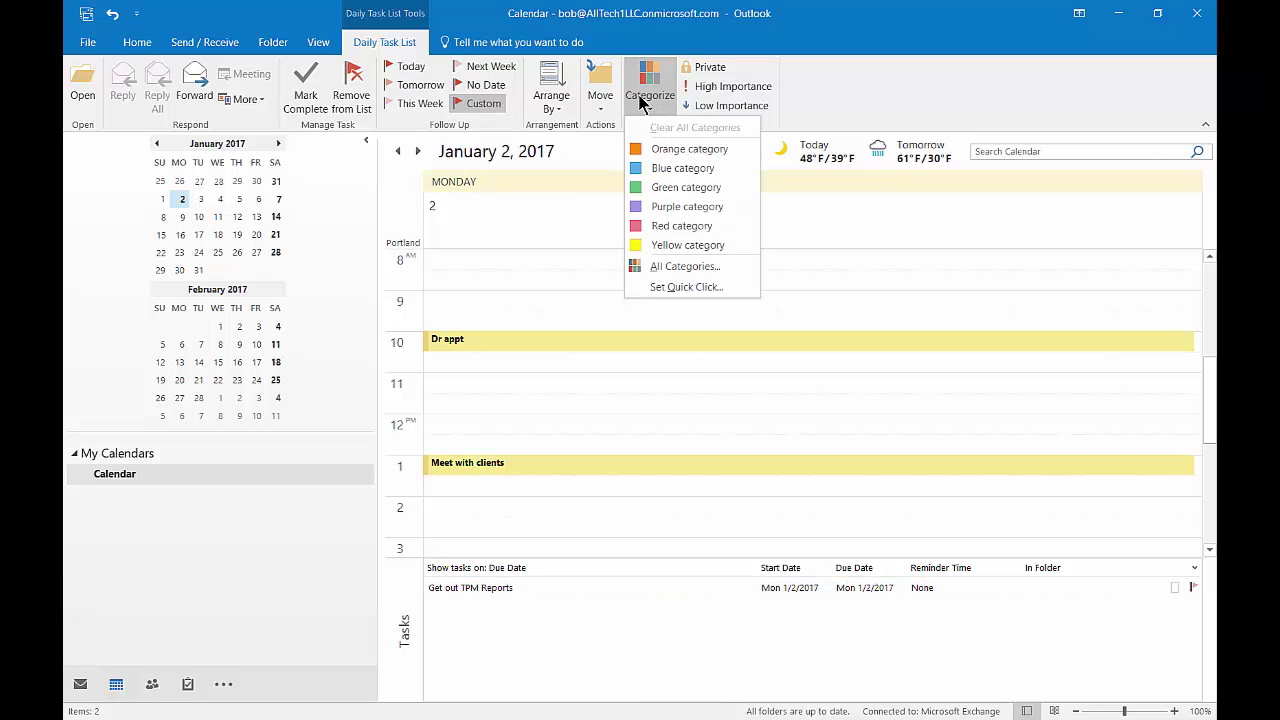
left_click(648, 93)
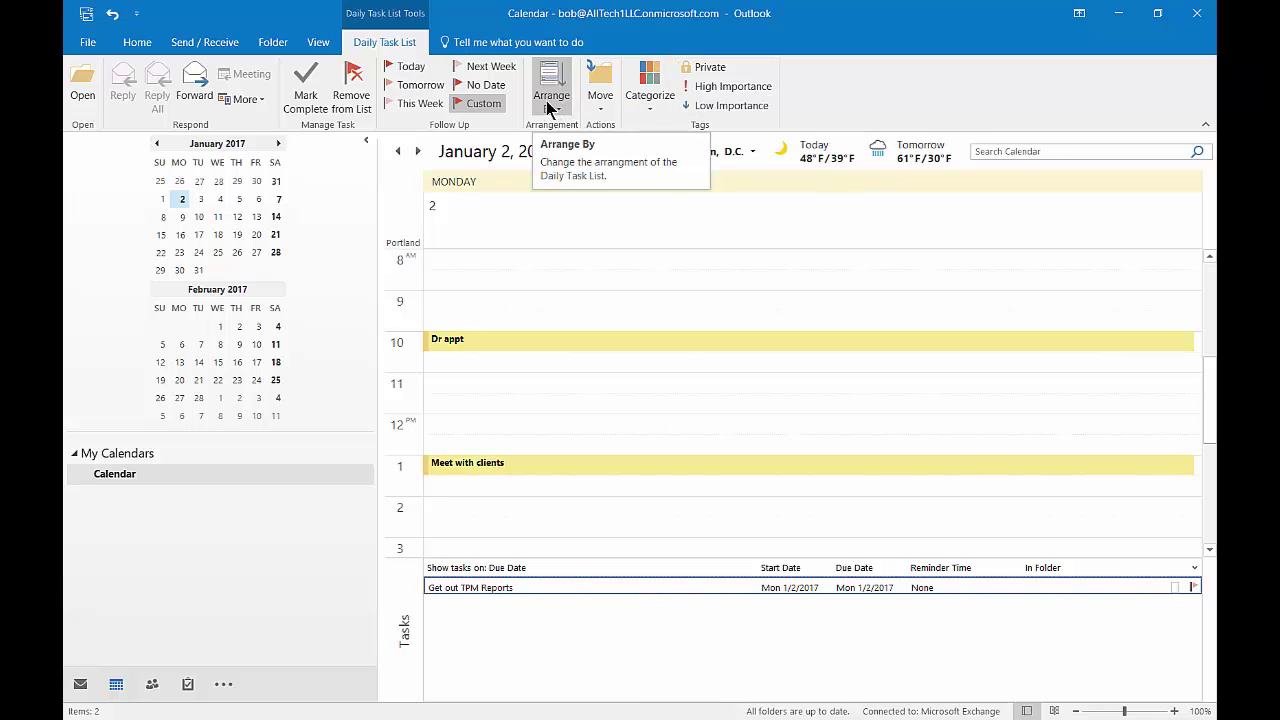
left_click(490, 85)
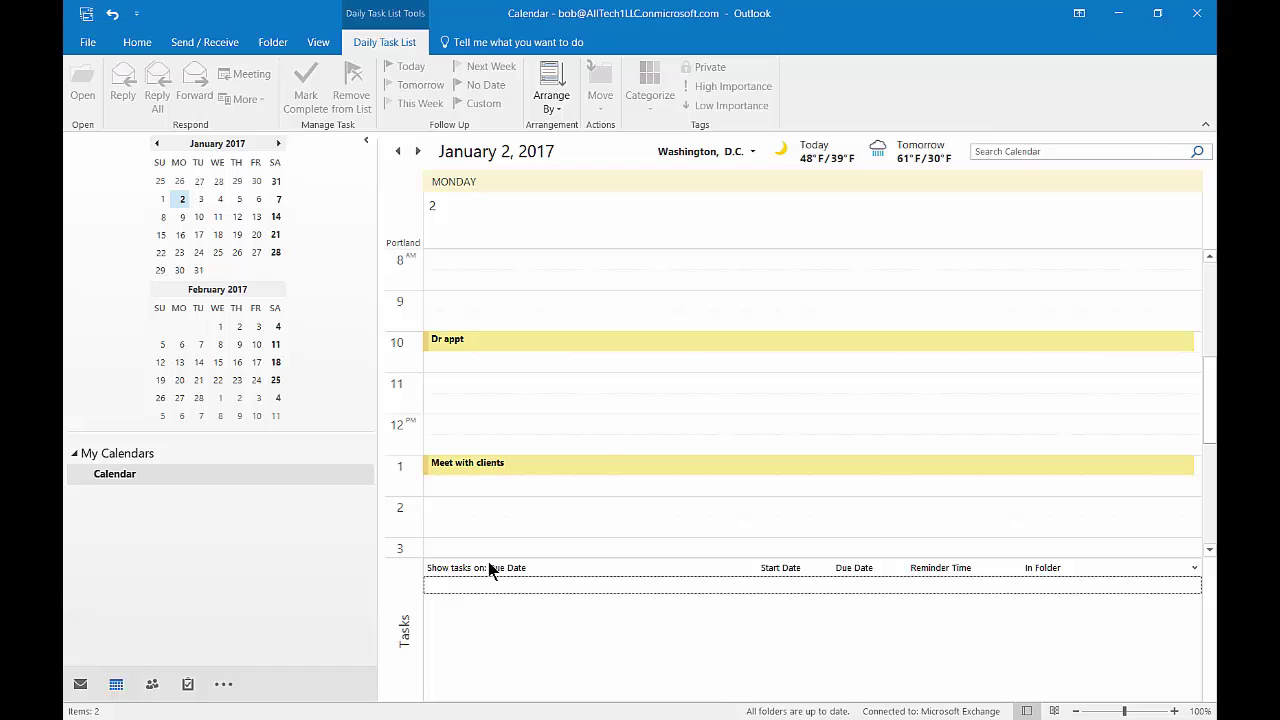
key("alt+BackSpace")
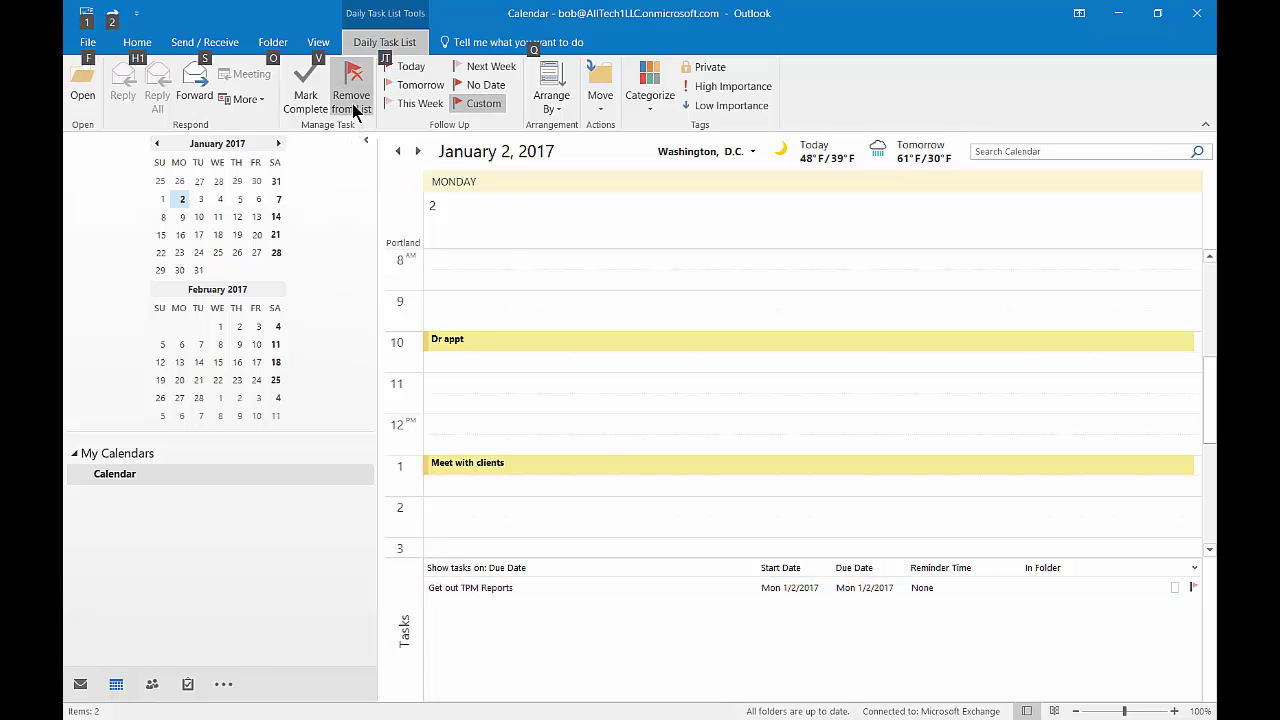
- Mark the "Get out TPM Reports" task complete, undo the completion, and reselect the task
left_click(300, 108)
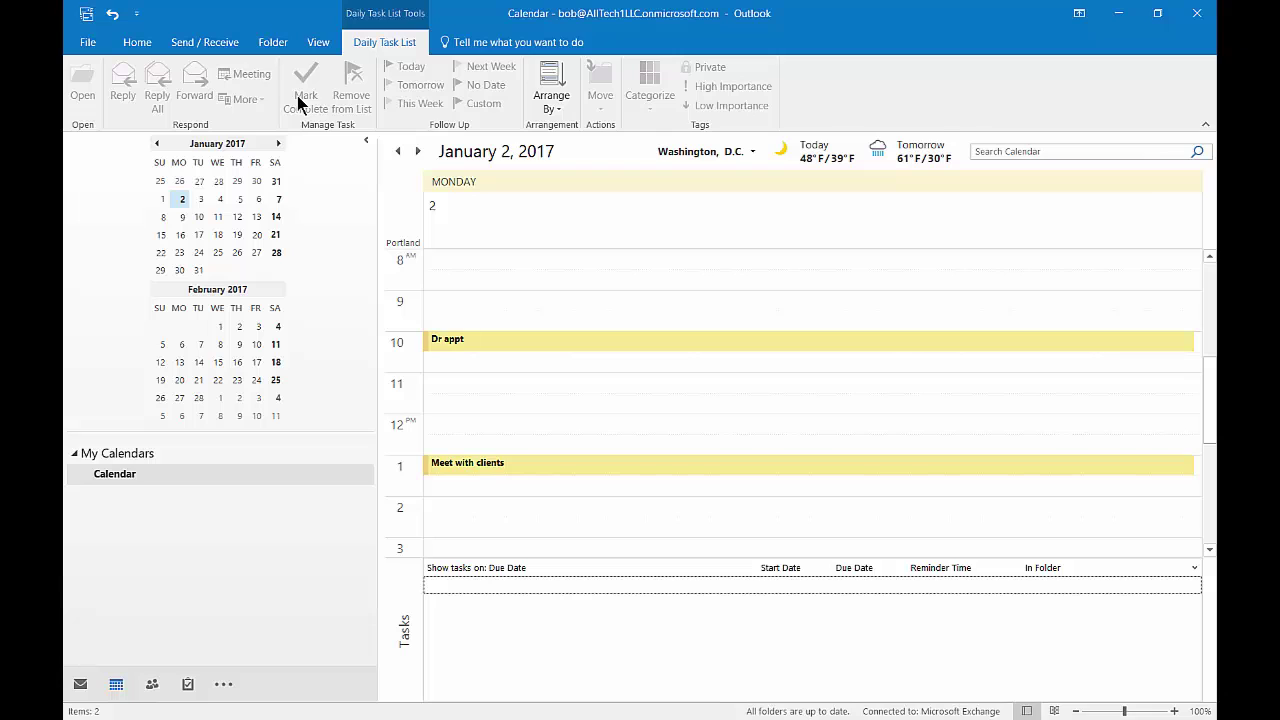
left_click(112, 14)
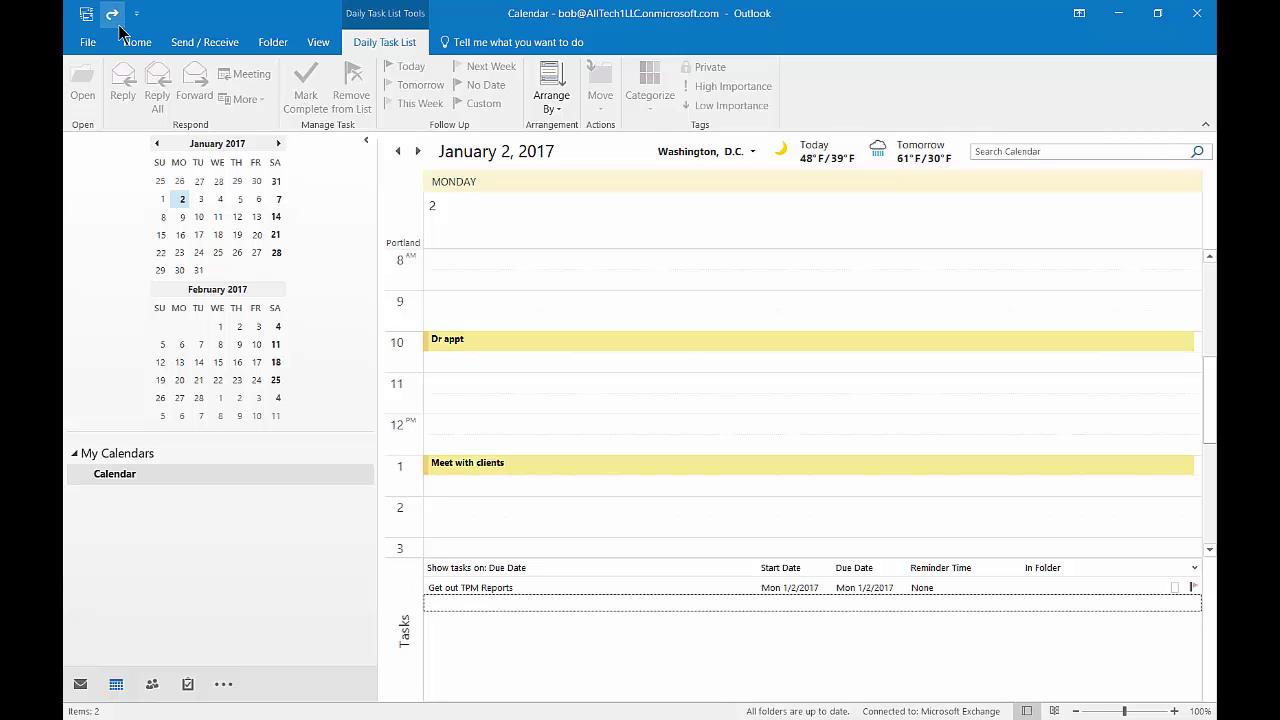
left_click(495, 588)
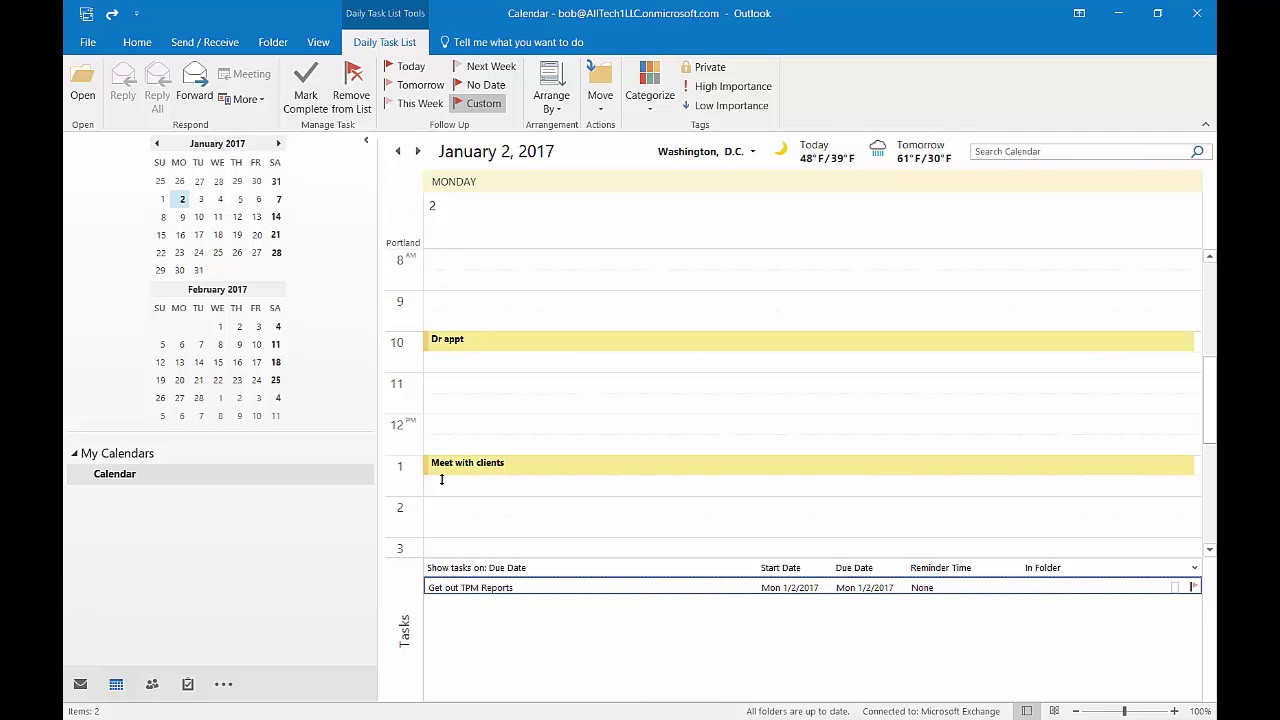
- Make the "Get out TPM Reports" task recur weekly on Monday from 1/2/2017 with no end date, and save it
double_click(507, 587)
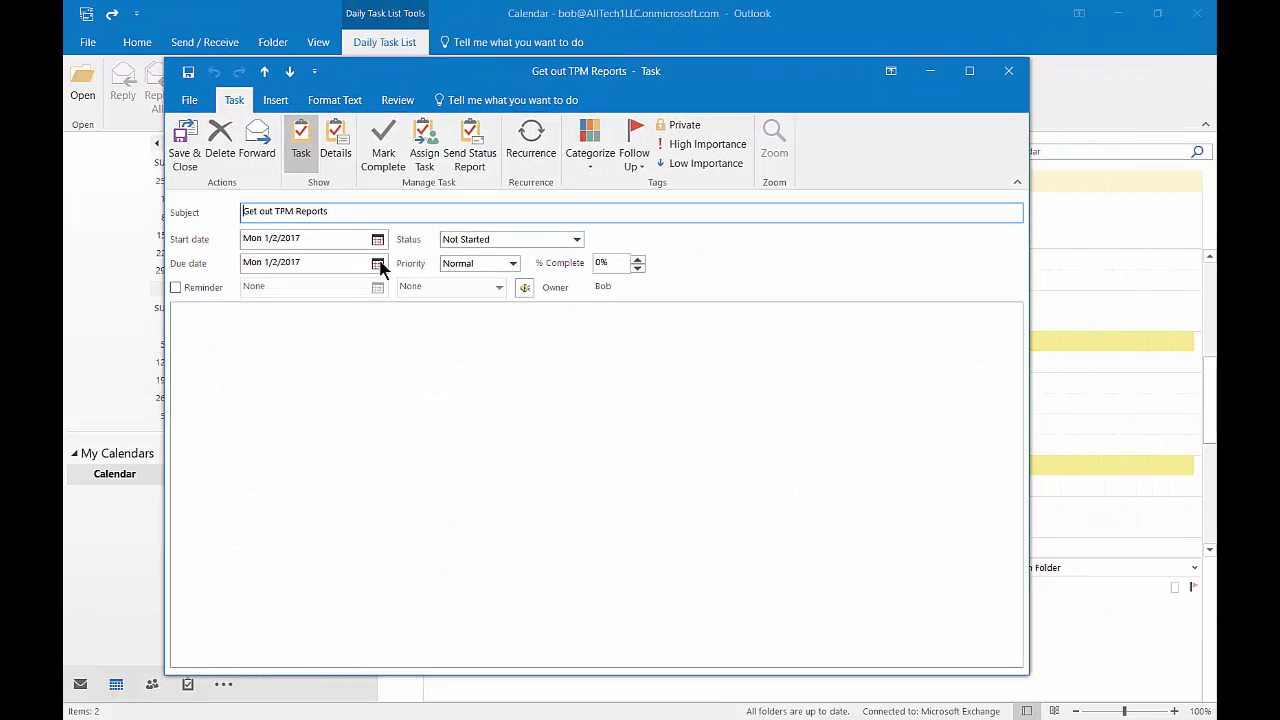
left_click(531, 140)
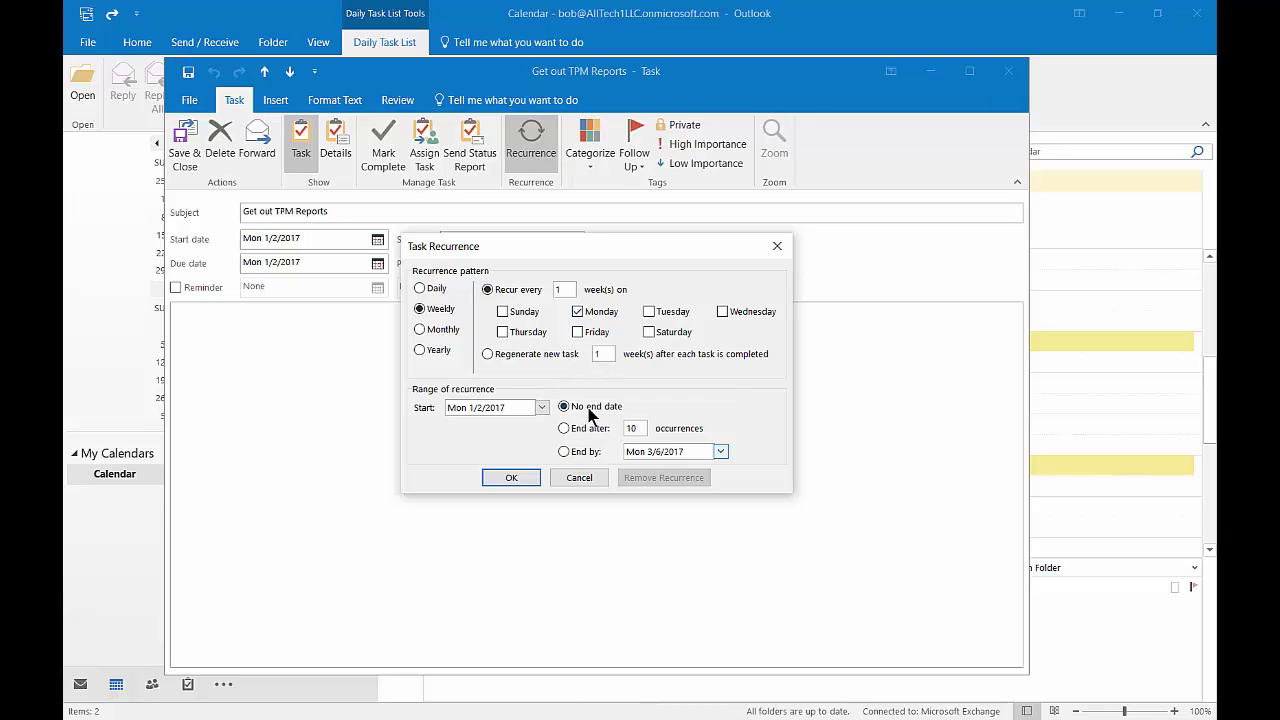
left_click(511, 478)
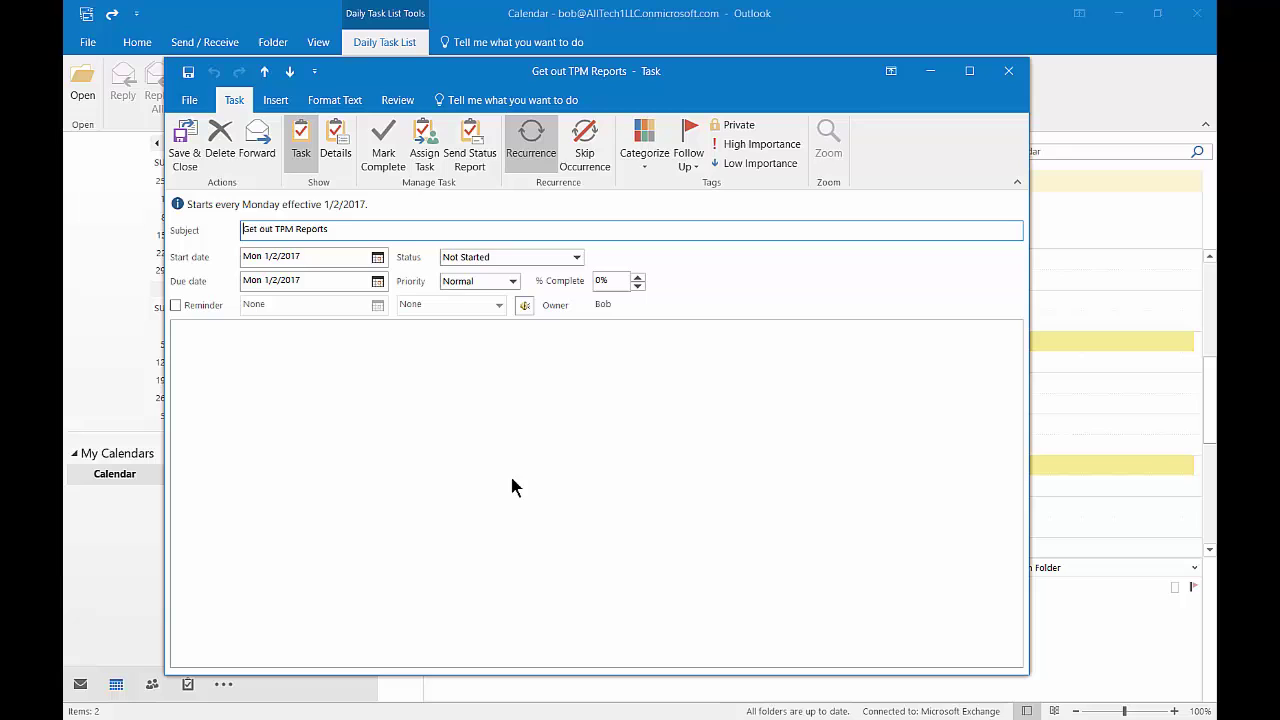
left_click(186, 146)
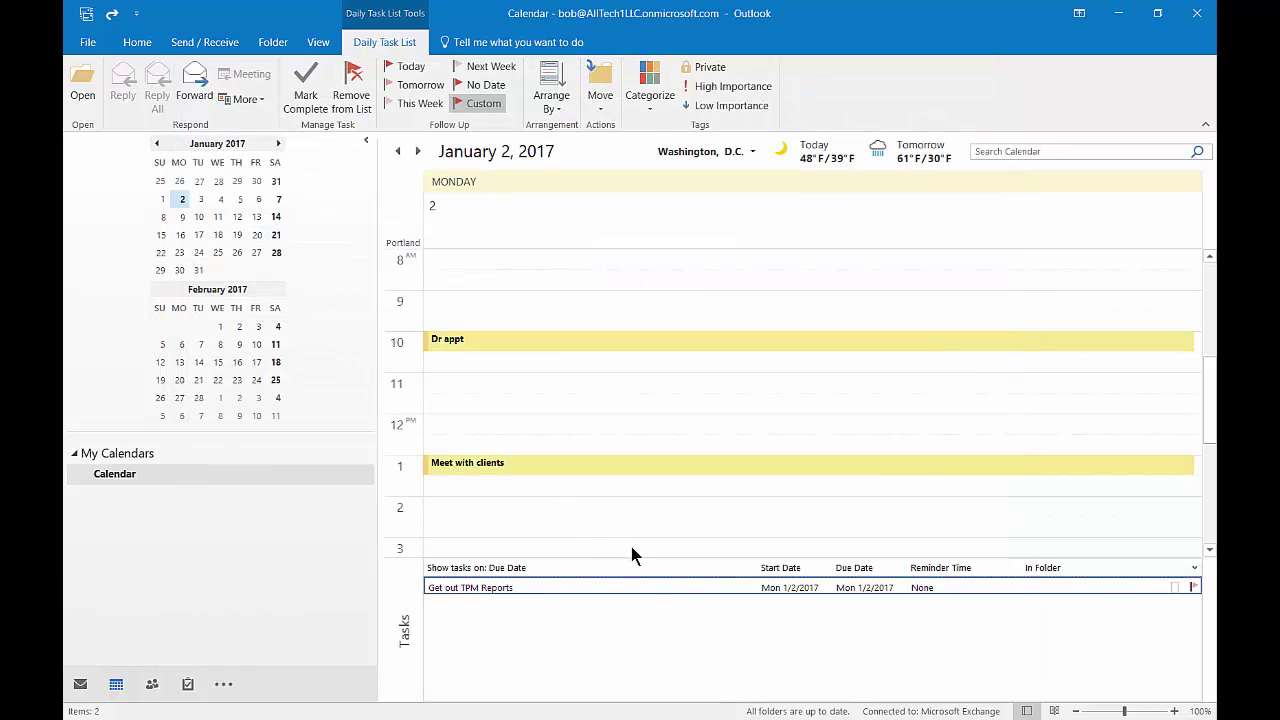
- Assign the "Get out TPM Reports" task to a coworker chosen from the Offline Global Address List and send the request
double_click(664, 587)
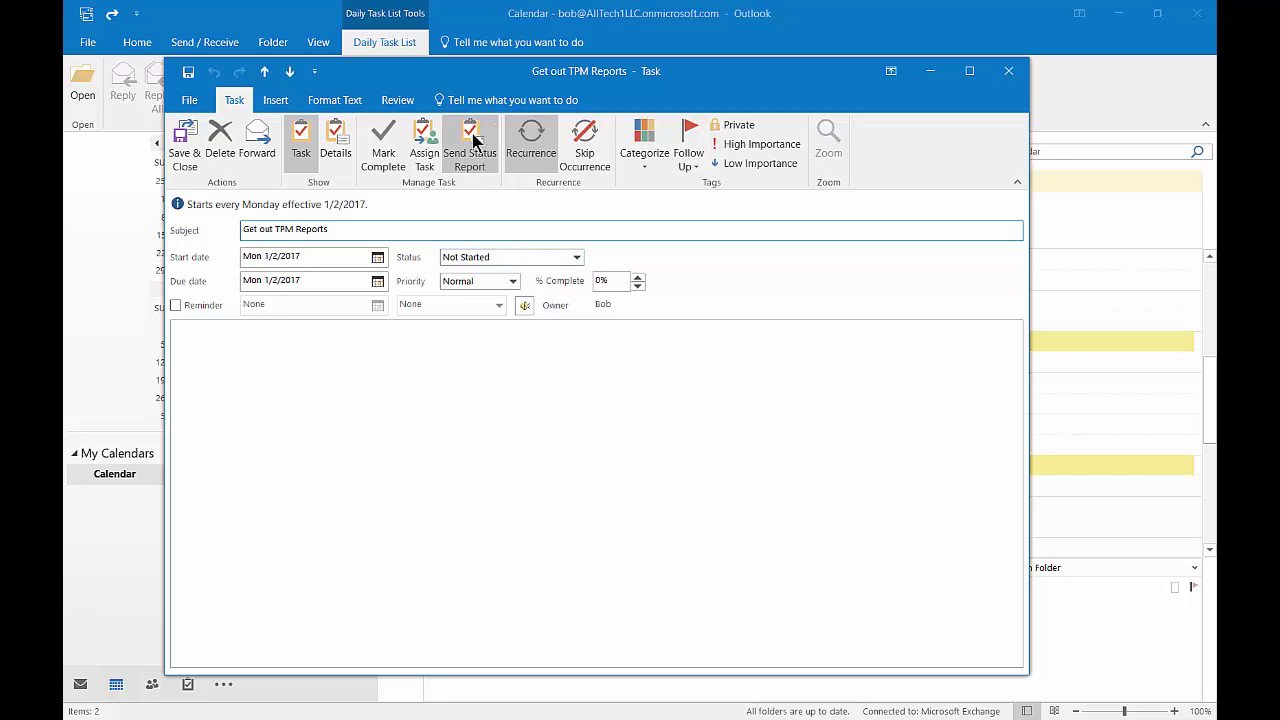
left_click(424, 140)
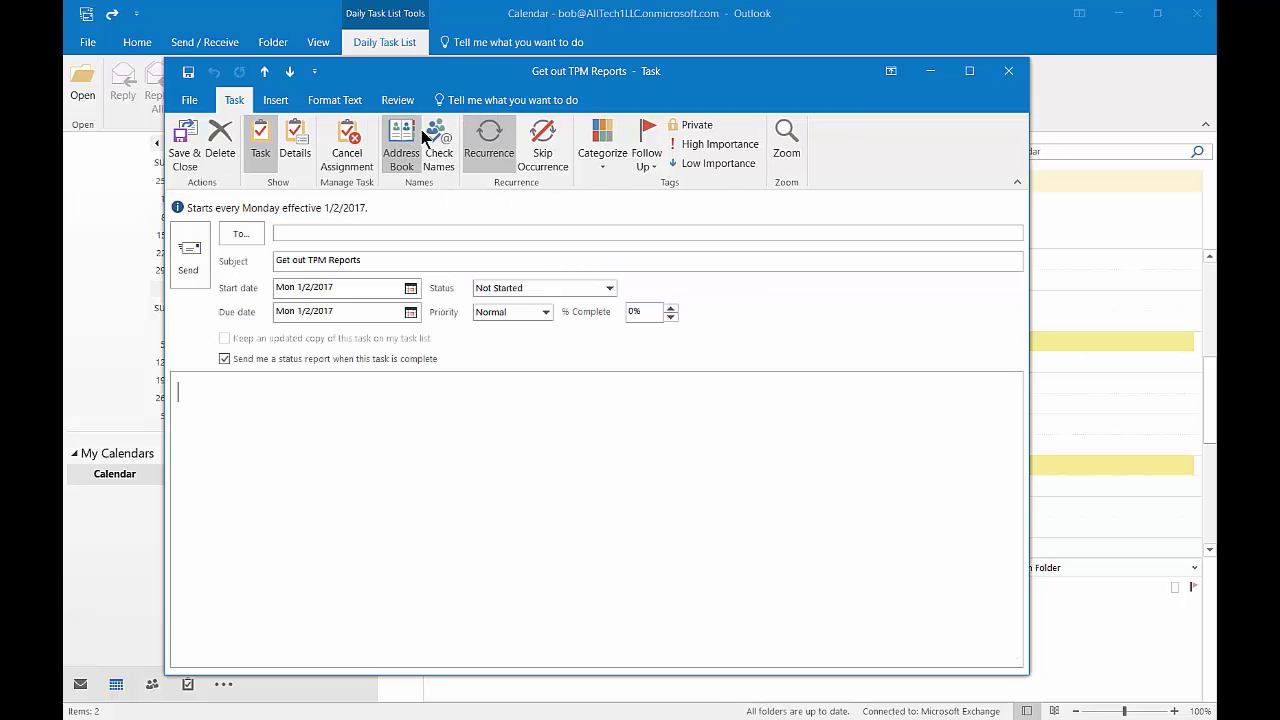
left_click(241, 234)
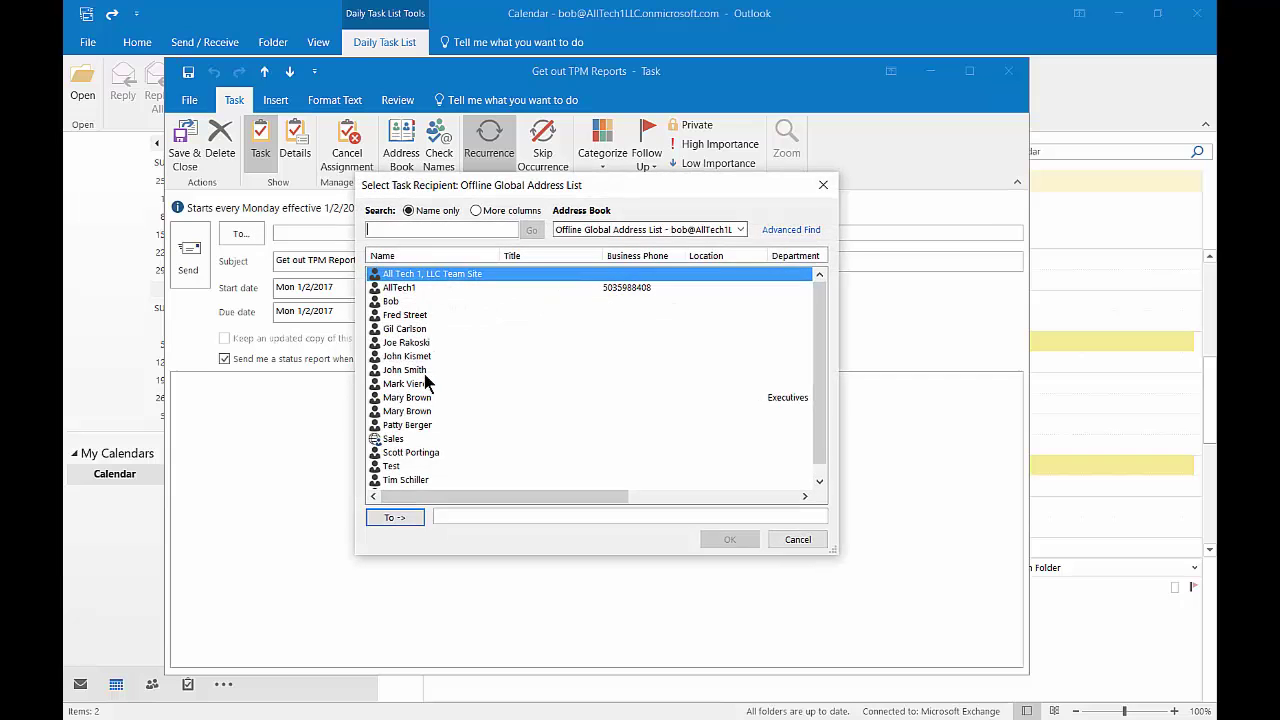
double_click(432, 356)
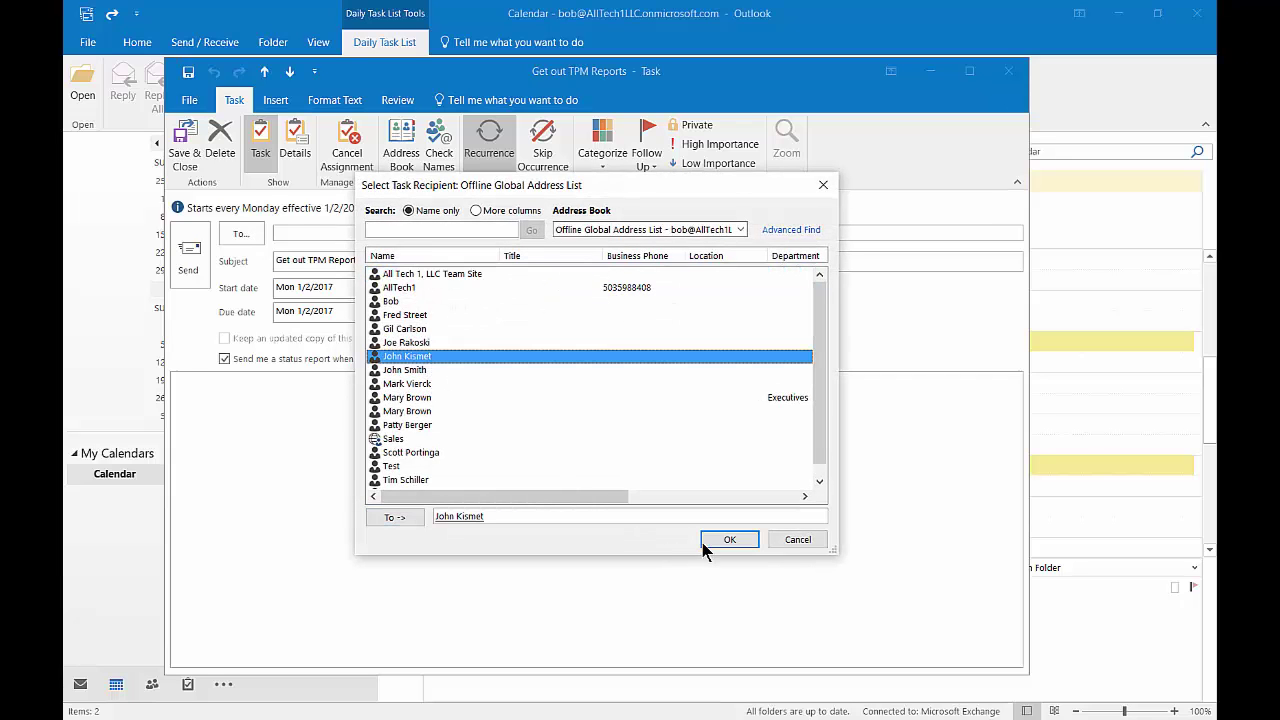
left_click(727, 540)
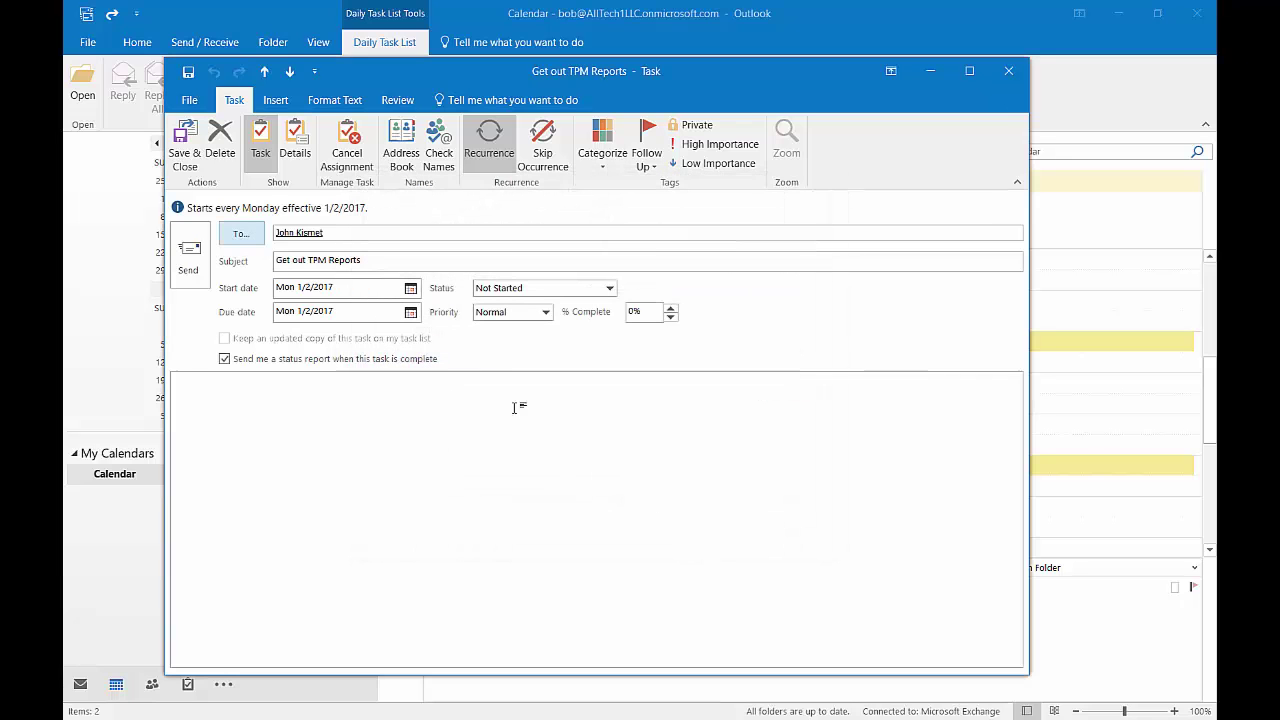
left_click(190, 258)
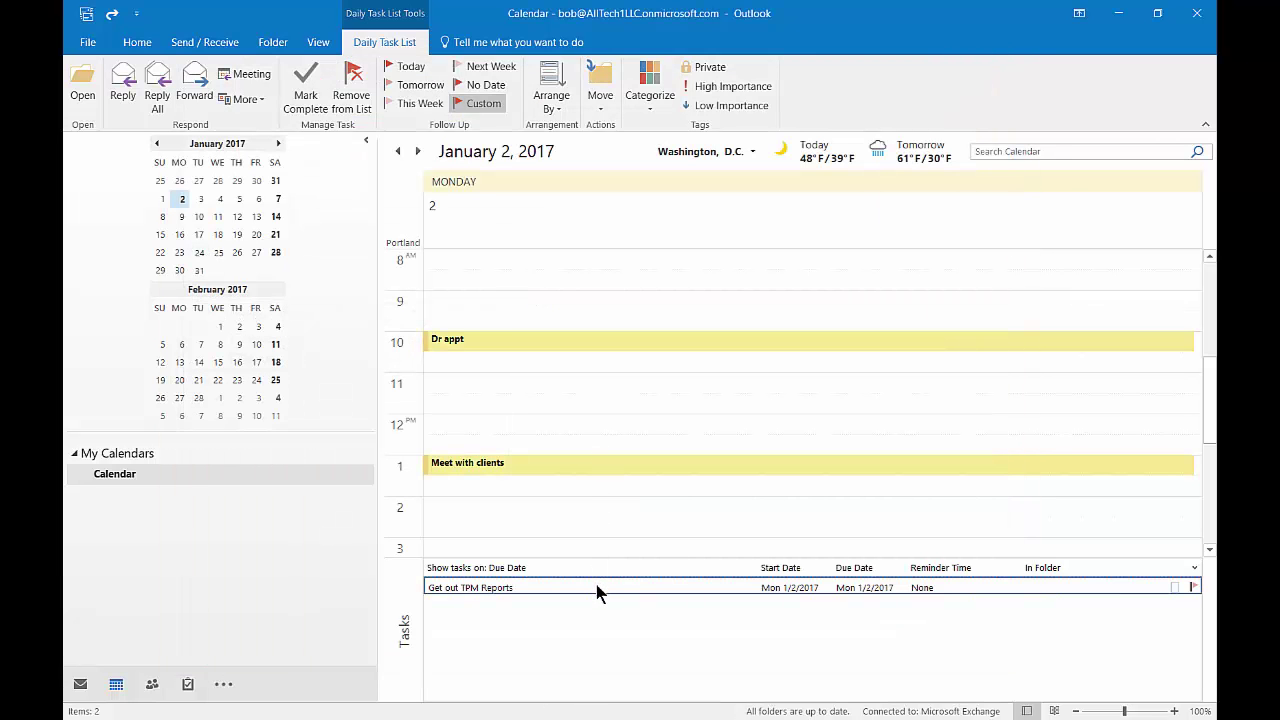
- Check the assignment details of the "Get out TPM Reports" task in the To-Do List, and close the task
left_click(187, 686)
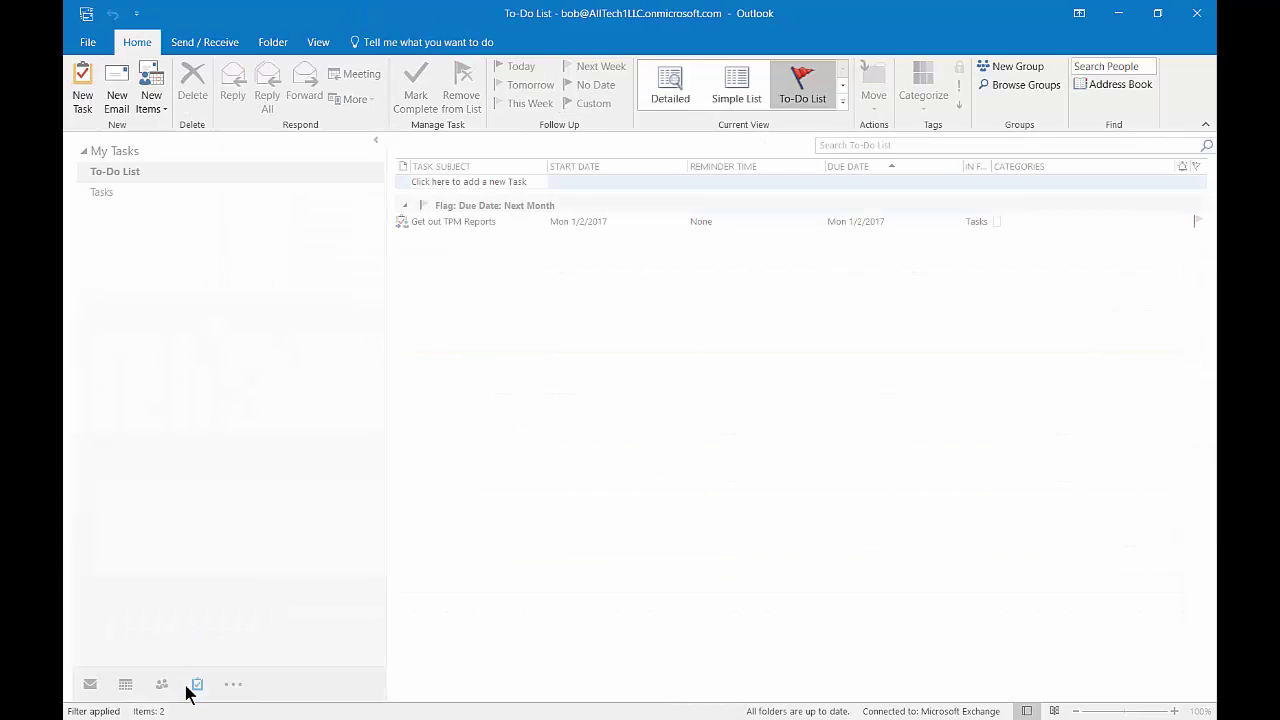
left_click(477, 224)
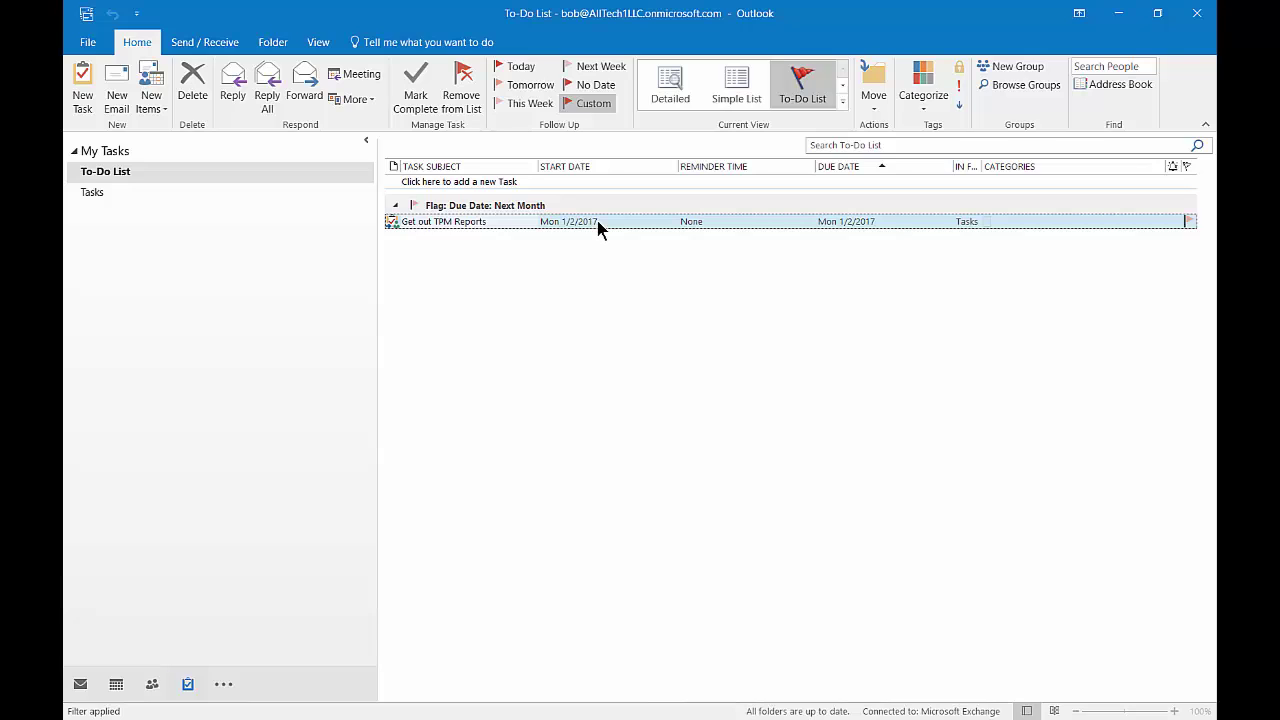
double_click(598, 228)
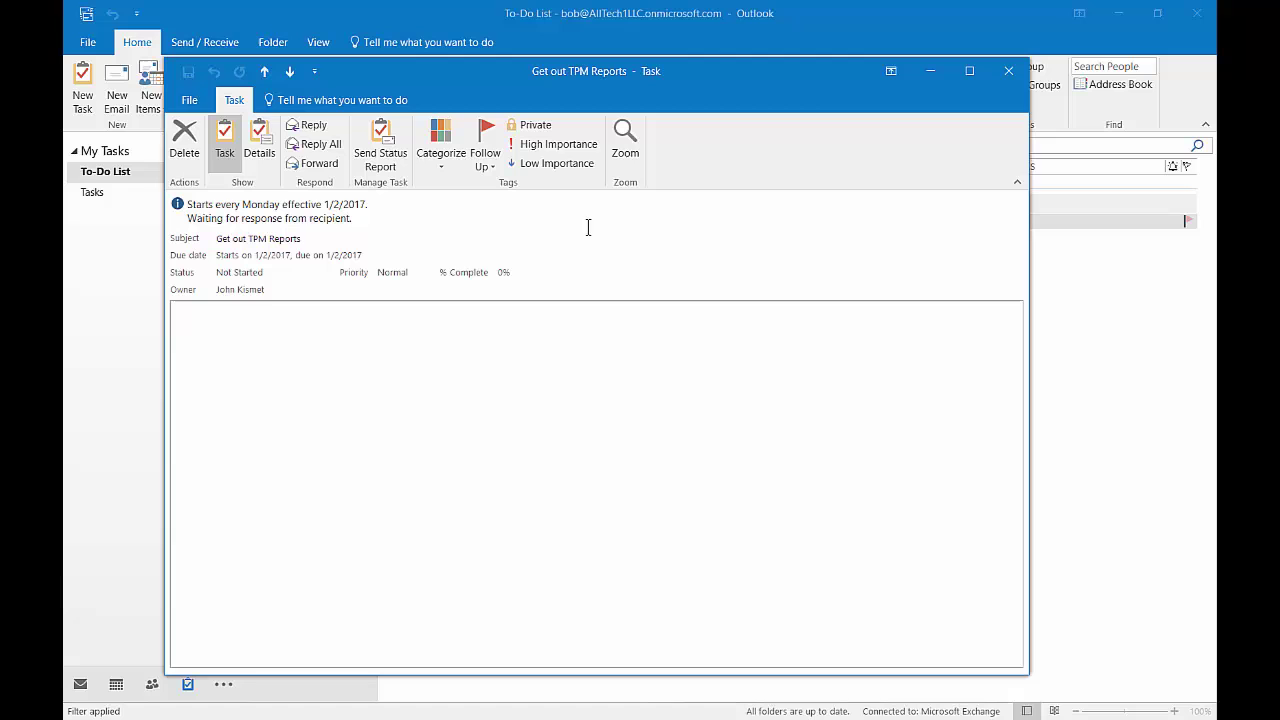
left_click(1008, 72)
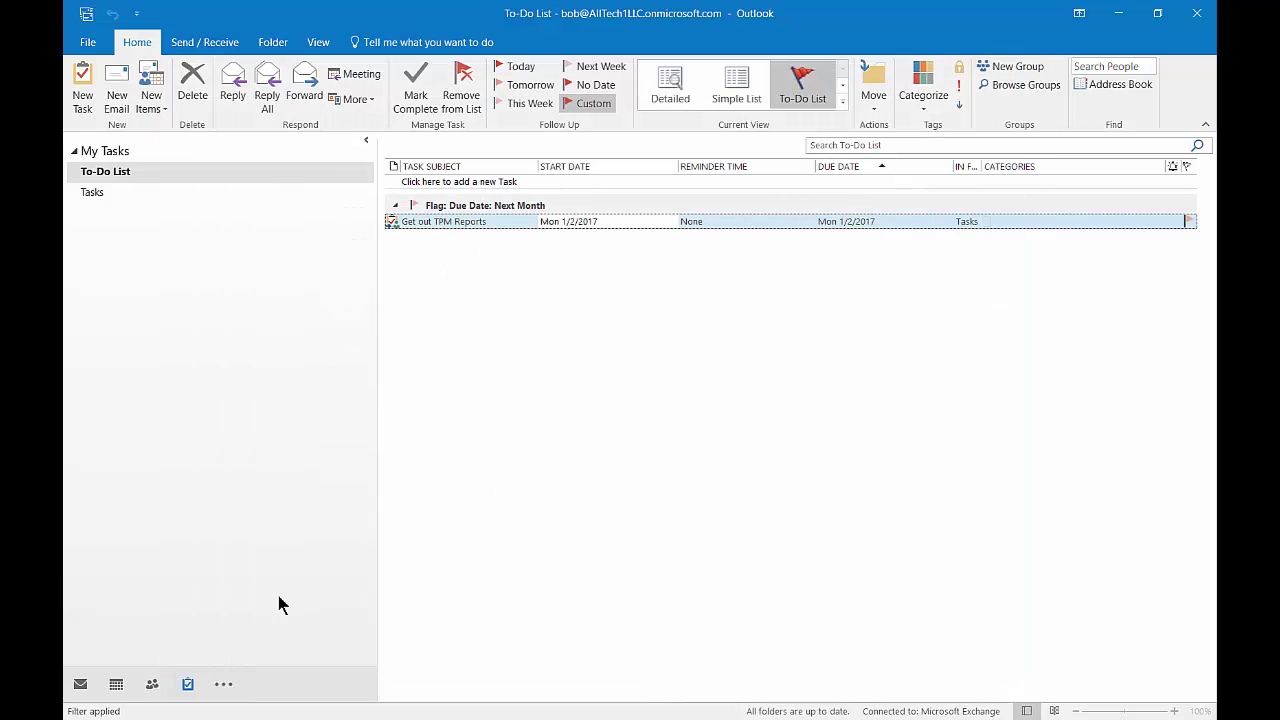
- Return to the calendar and start a new entry in the Daily Task List for December 17, 2016
left_click(114, 686)
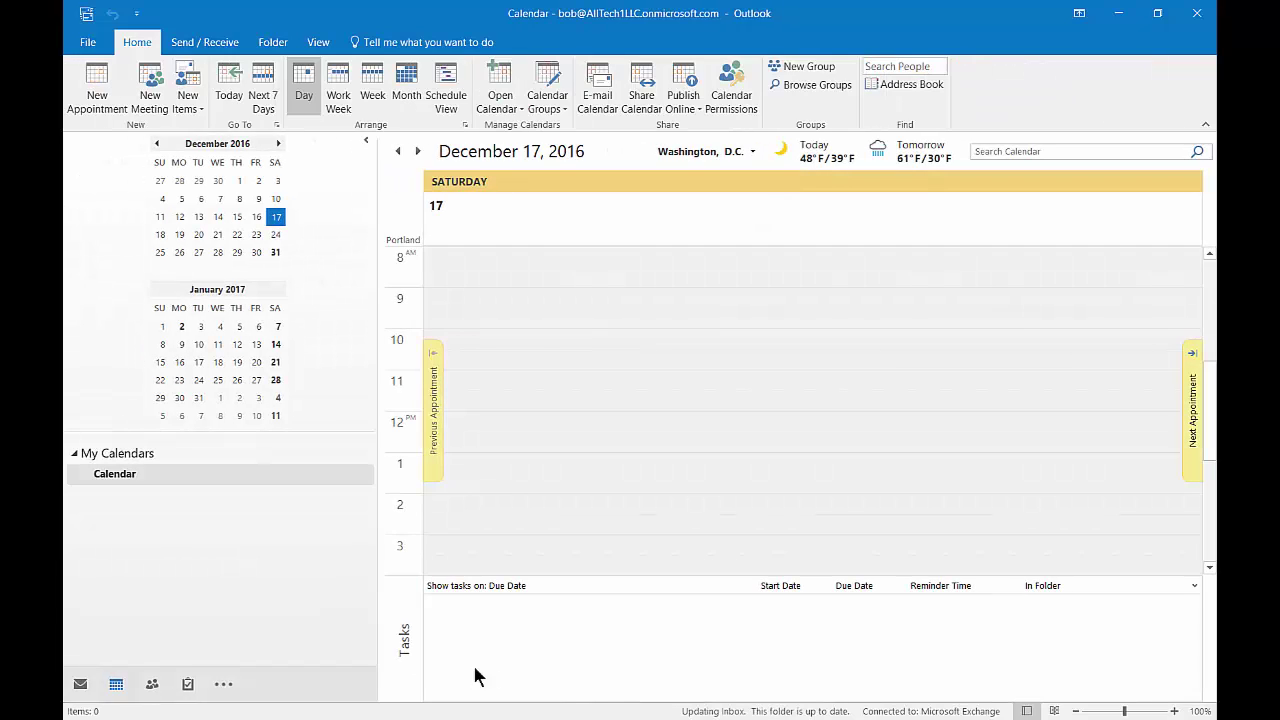
left_click(635, 618)
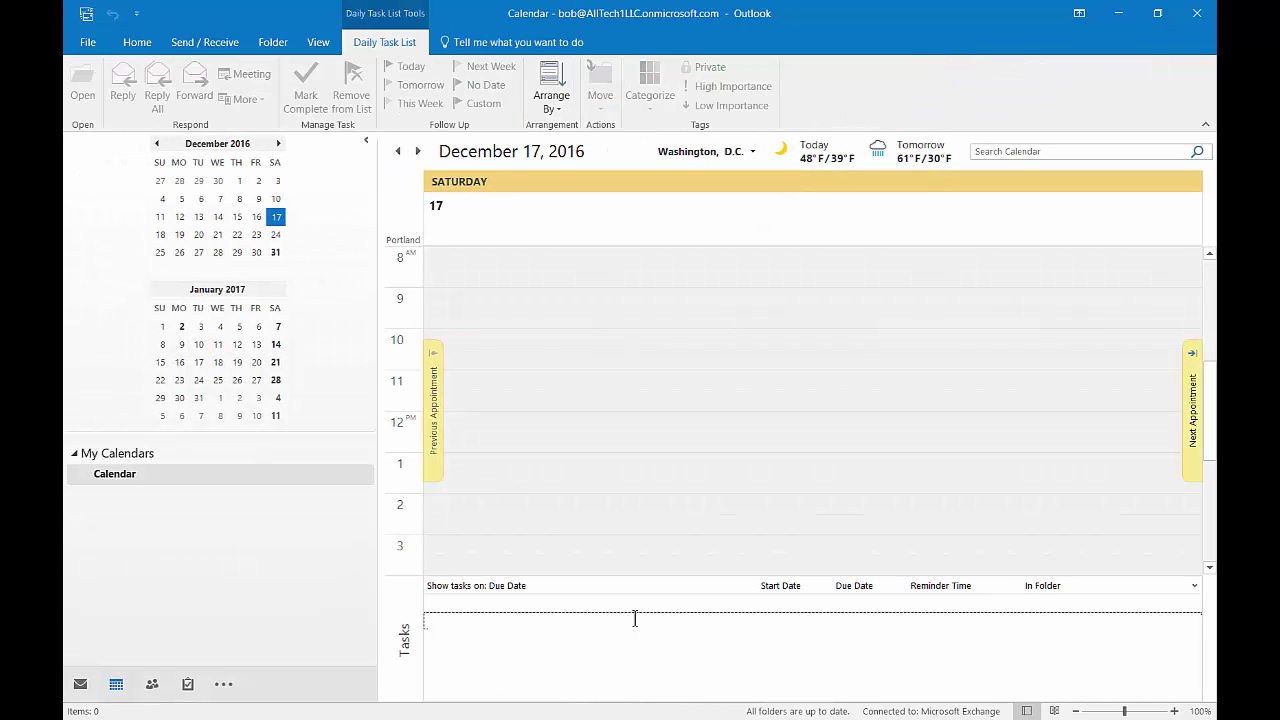